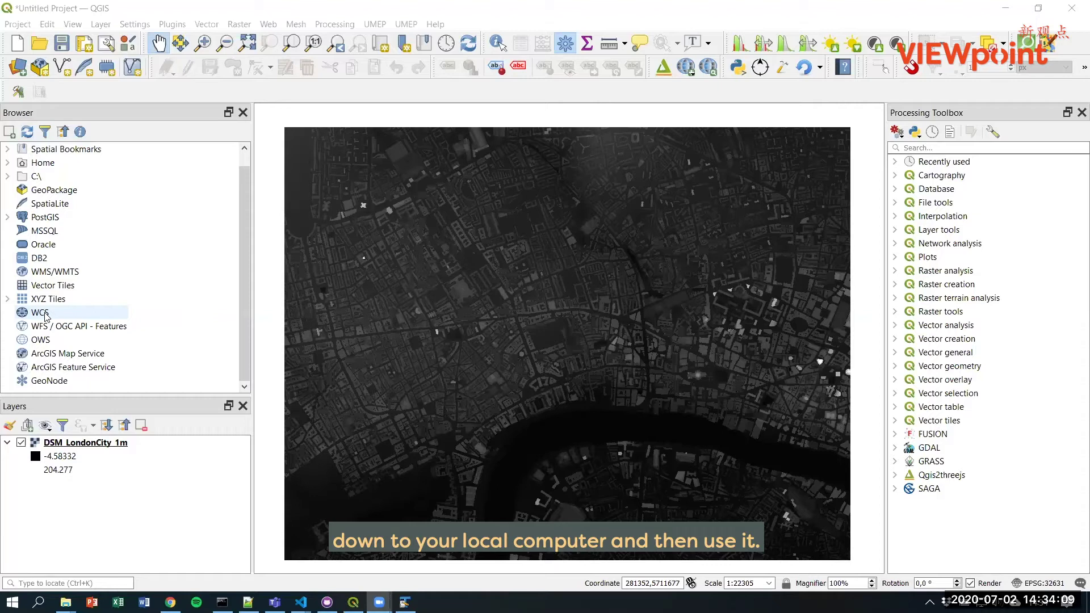
{"action": "left_click", "coordinate": [7, 299]}
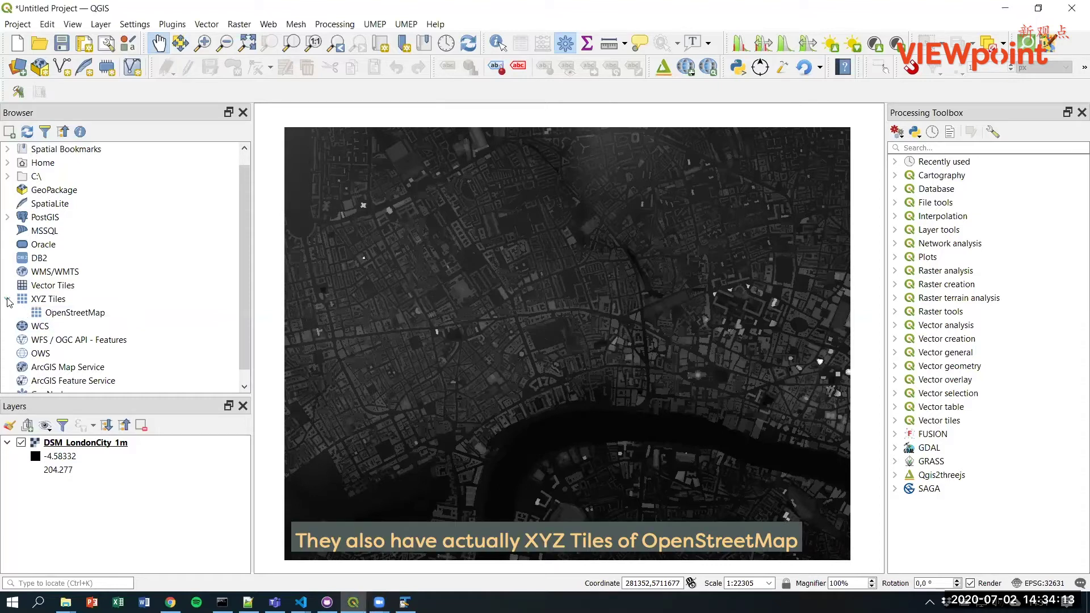
{"action": "double_click", "coordinate": [89, 313]}
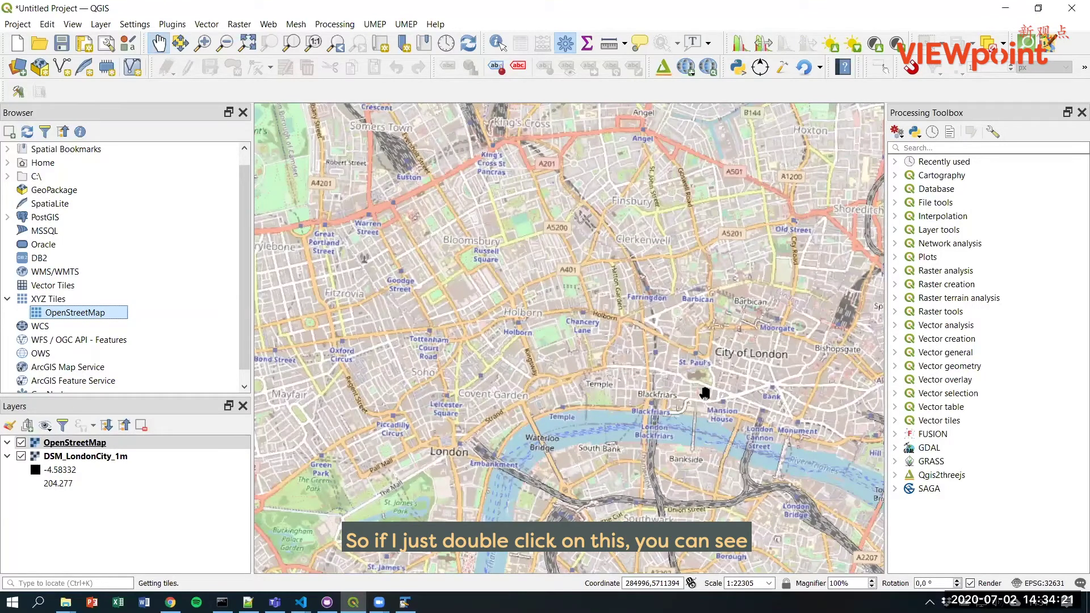
{"action": "left_click", "coordinate": [20, 443]}
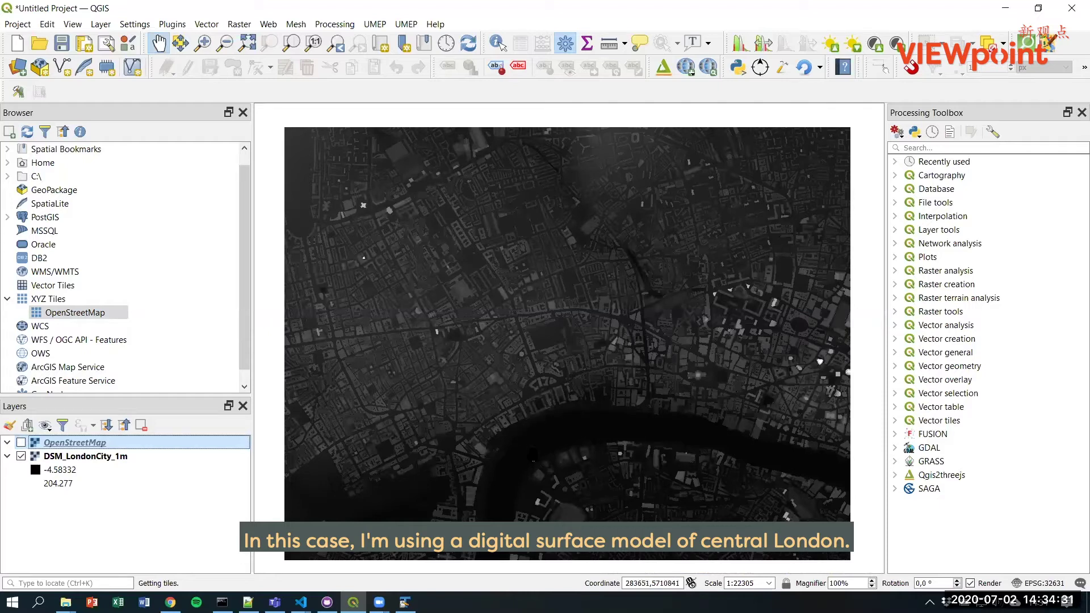
{"action": "left_click", "coordinate": [22, 443]}
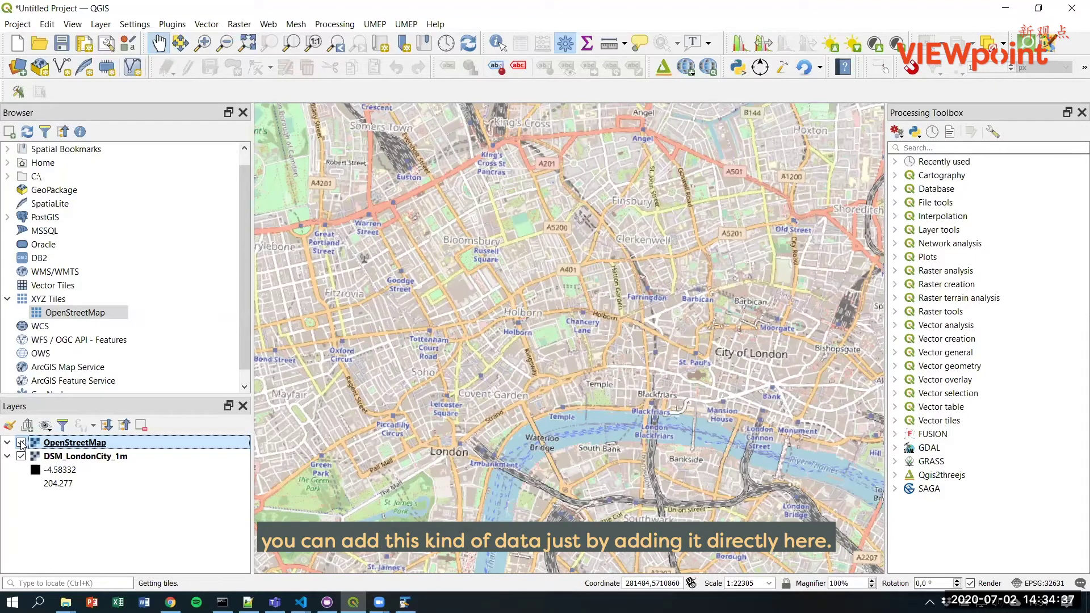
{"action": "right_click", "coordinate": [75, 444]}
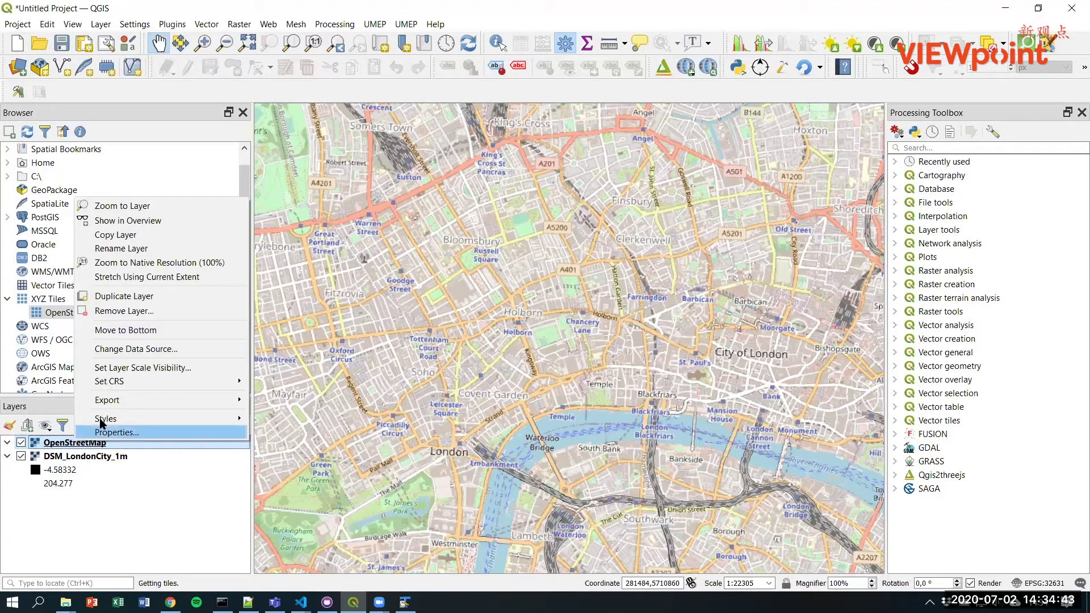
{"action": "left_click", "coordinate": [116, 312]}
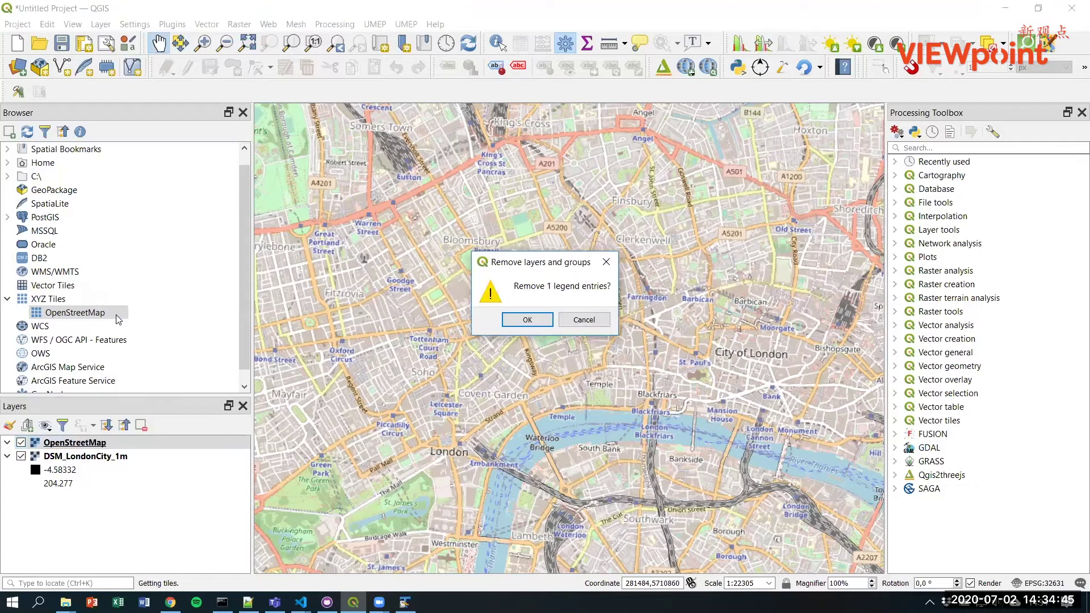
{"action": "left_click", "coordinate": [520, 319]}
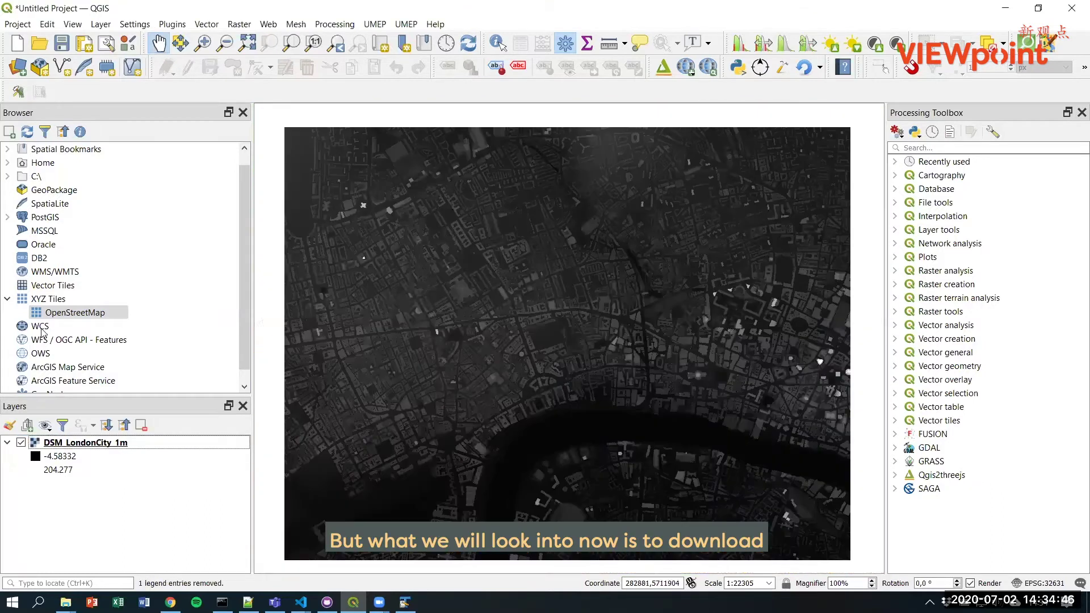
Collapse XYZ Tiles and start a new WCS connection from the Browser's WCS entry.
{"action": "left_click", "coordinate": [8, 300]}
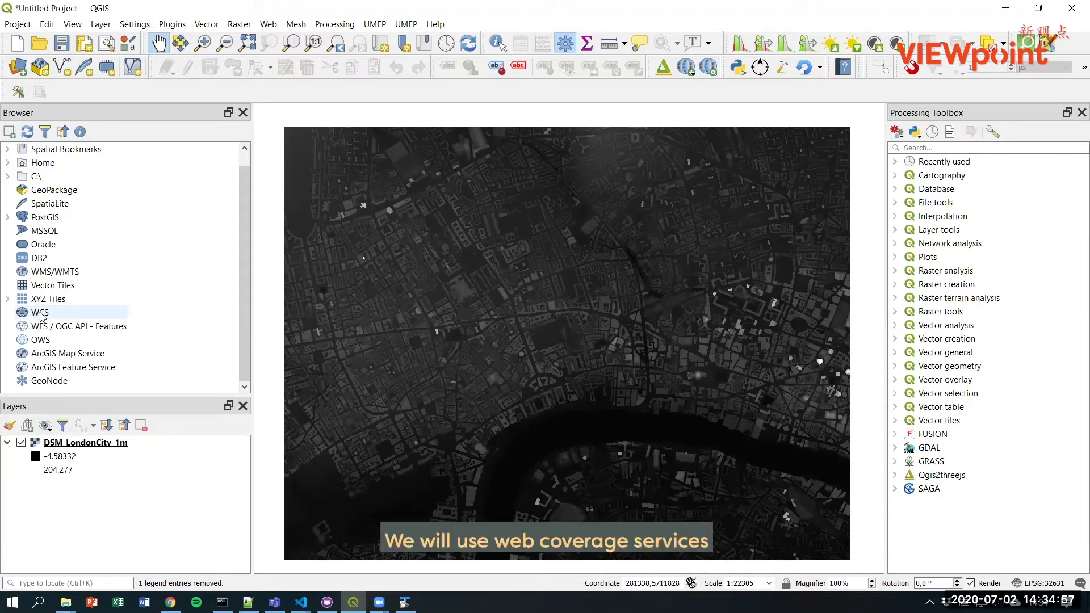
{"action": "right_click", "coordinate": [44, 316]}
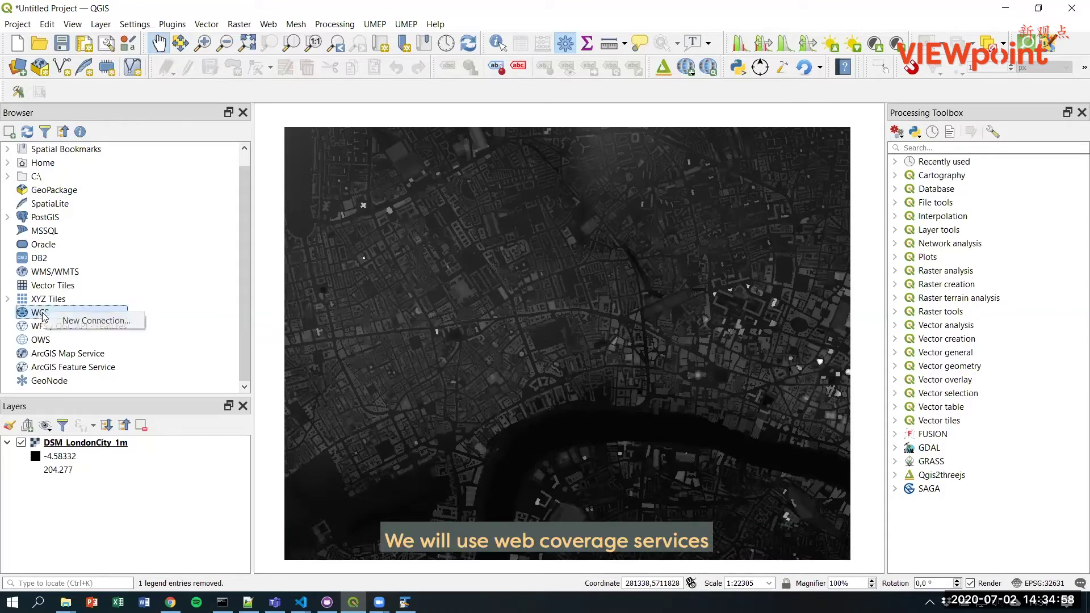
{"action": "left_click", "coordinate": [75, 320]}
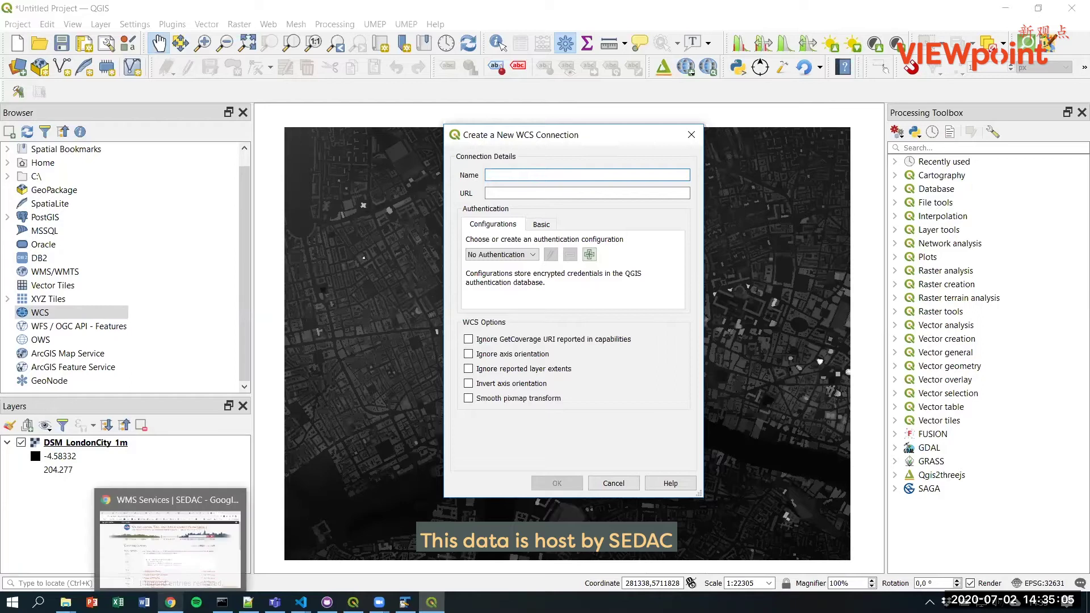
{"action": "left_click", "coordinate": [171, 602]}
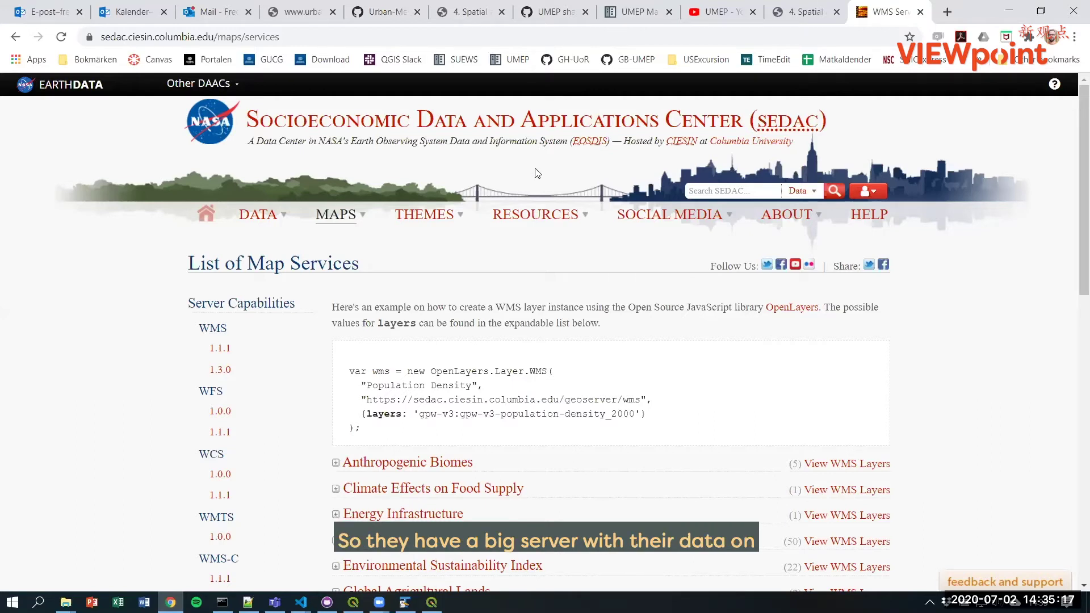
{"action": "left_click", "coordinate": [1007, 10]}
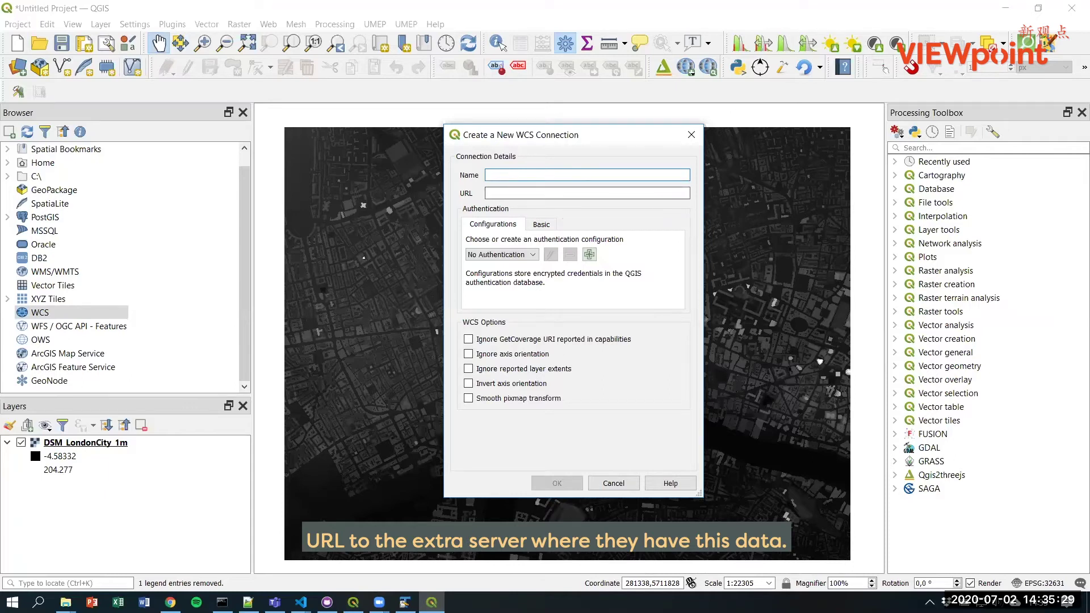
{"action": "key", "text": "alt+Tab"}
{"action": "left_click_drag", "start_coordinate": [714, 305], "coordinate": [450, 309]}
{"action": "key", "text": "ctrl+c"}
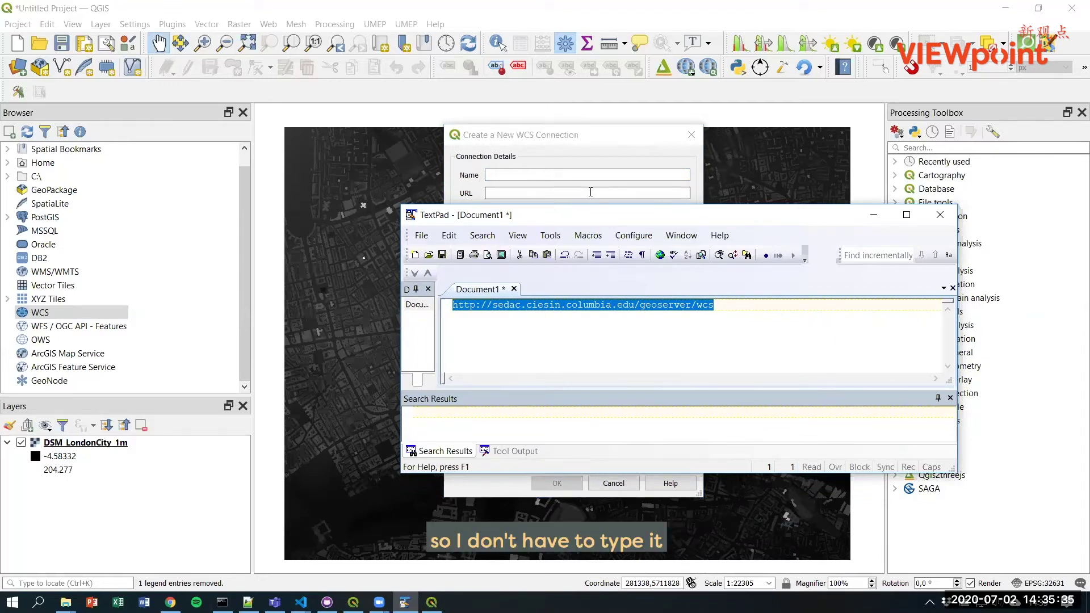
{"action": "left_click", "coordinate": [591, 193]}
{"action": "key", "text": "ctrl+v"}
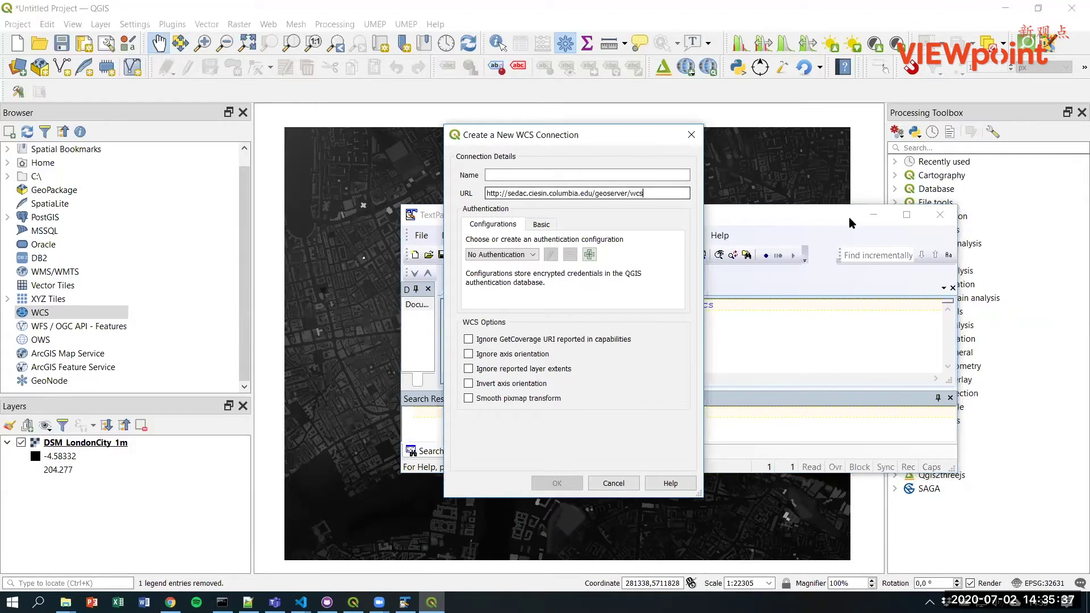
{"action": "left_click", "coordinate": [875, 215]}
{"action": "left_click", "coordinate": [550, 174]}
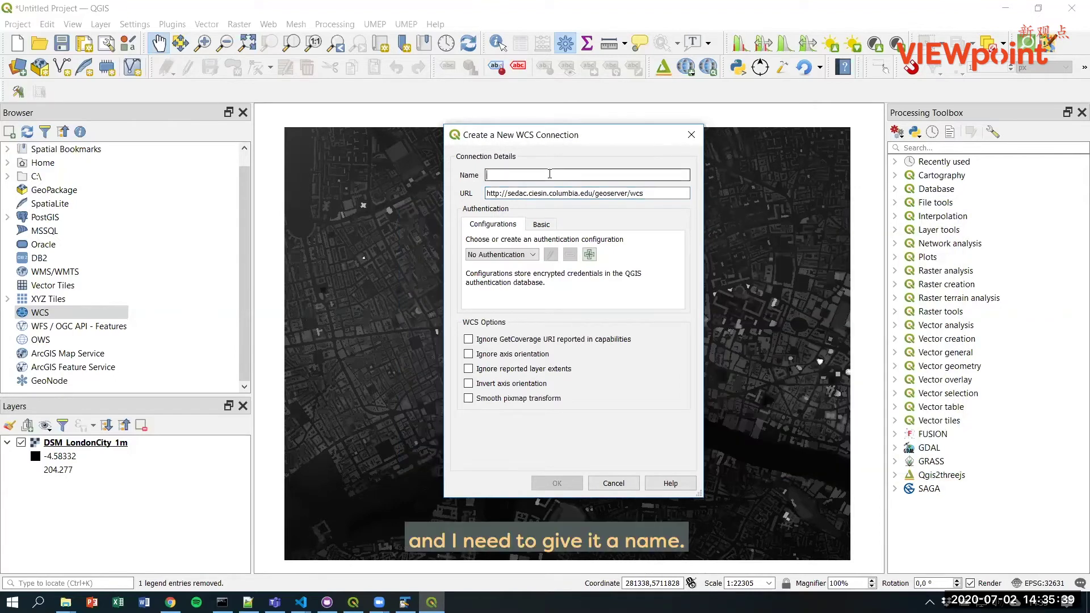
{"action": "type", "text": "SED"}
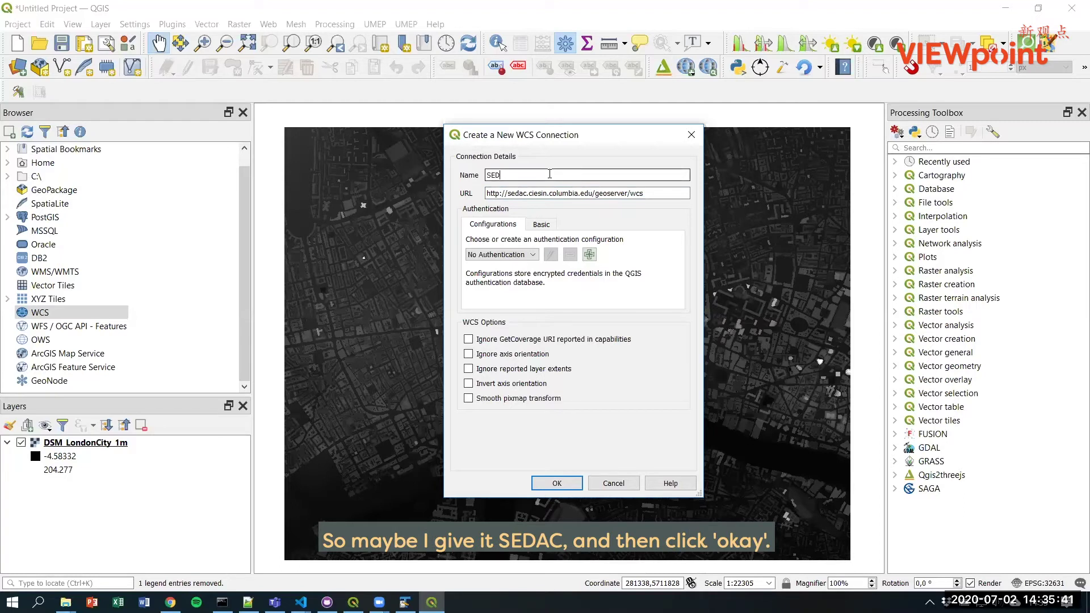
{"action": "type", "text": "AC"}
{"action": "left_click", "coordinate": [559, 483]}
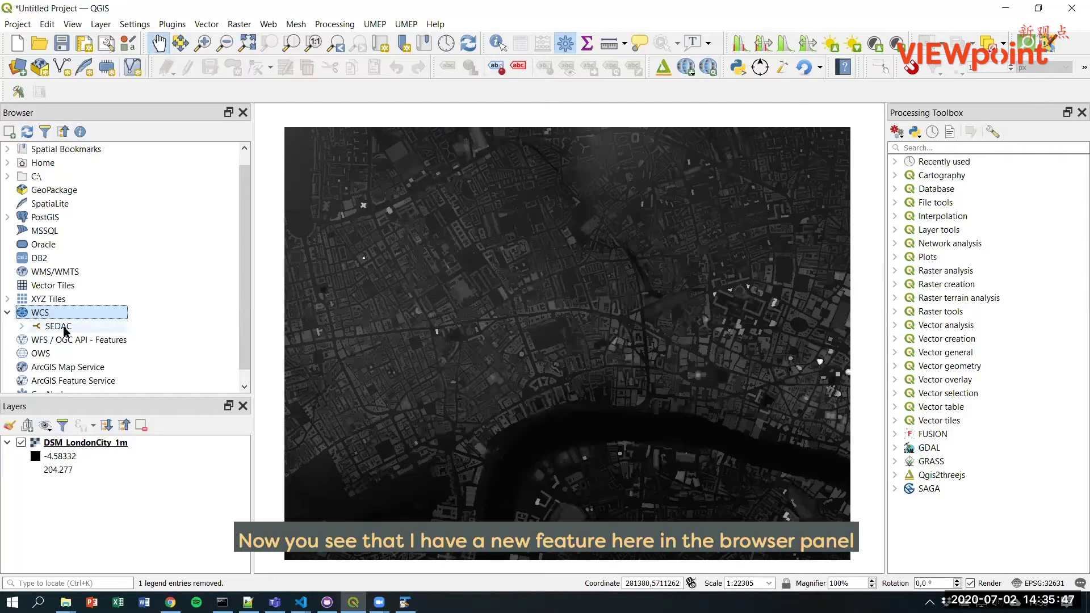
Expand SEDAC, widen the Browser, and add 'GPWv4: UN-Adjusted Population Density - 2000'.
{"action": "left_click", "coordinate": [22, 327]}
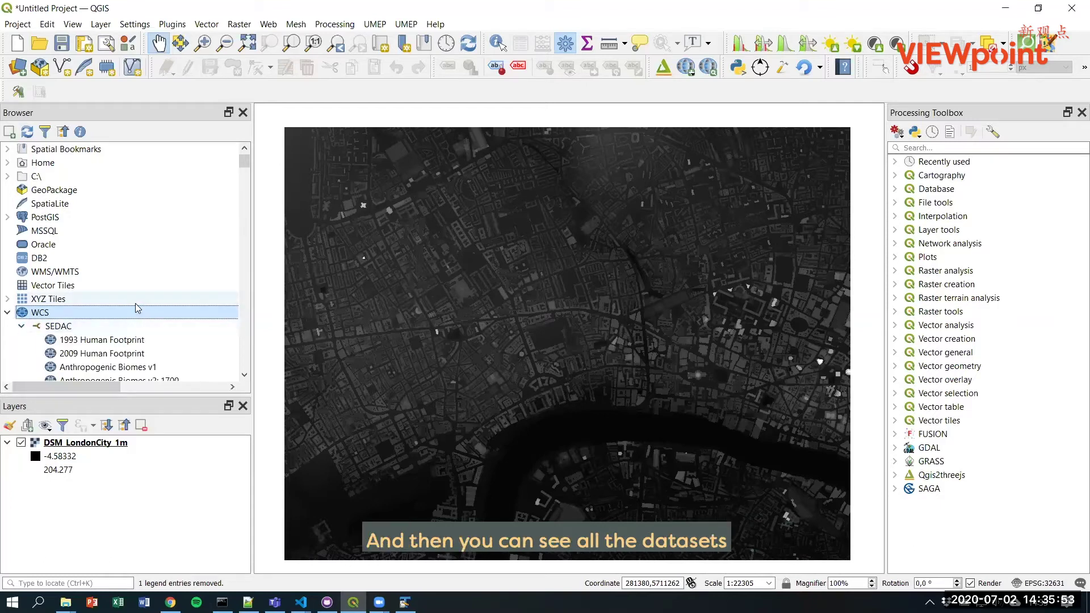
{"action": "scroll", "coordinate": [136, 308], "scroll_direction": "down", "scroll_amount": 6}
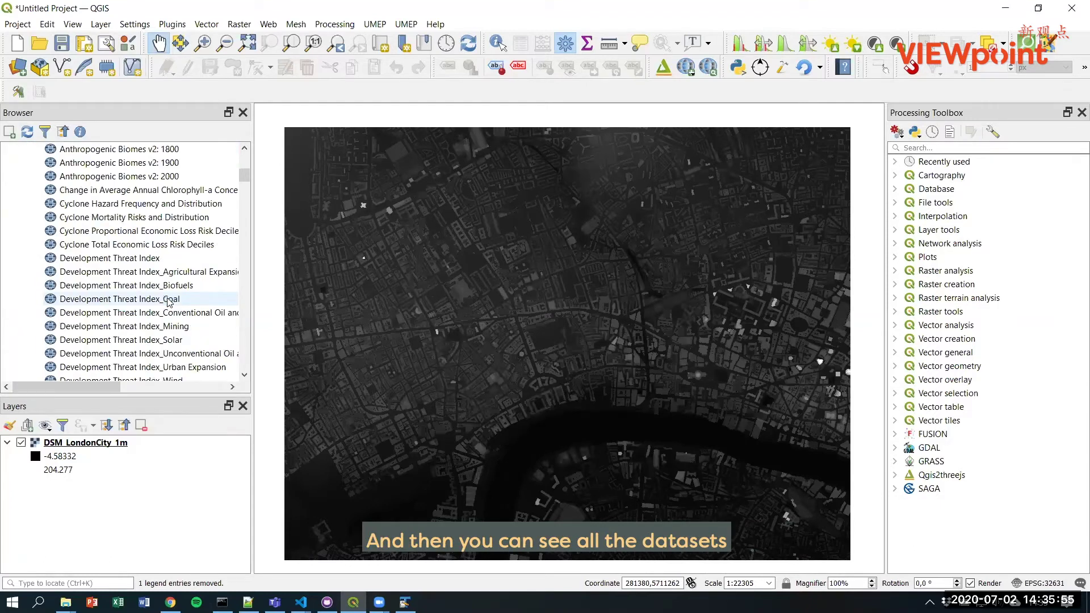
{"action": "scroll", "coordinate": [169, 302], "scroll_direction": "down", "scroll_amount": 4}
{"action": "scroll", "coordinate": [168, 303], "scroll_direction": "down", "scroll_amount": 12}
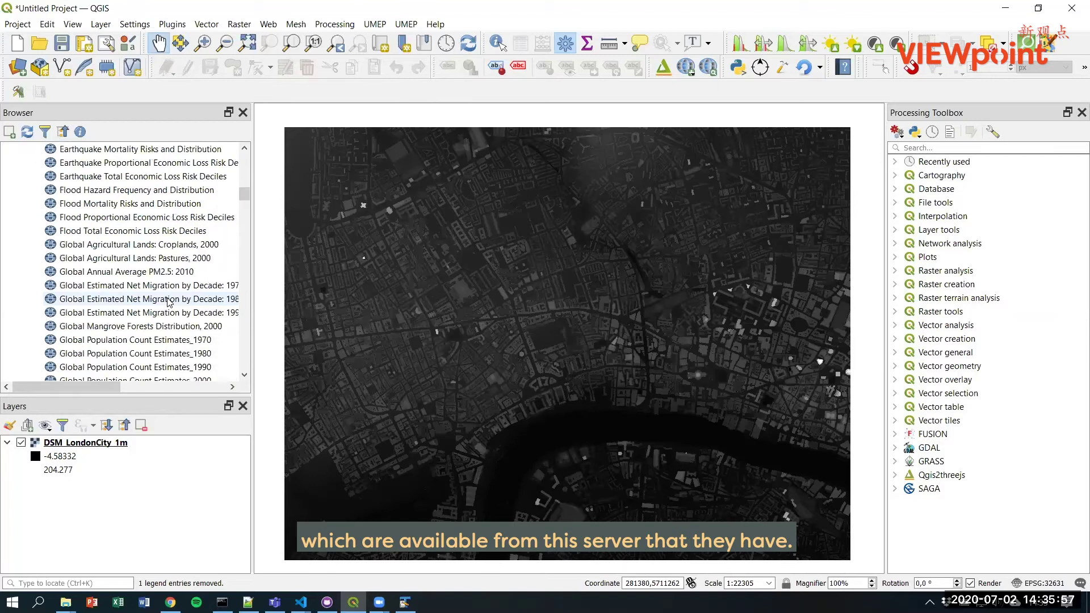
{"action": "scroll", "coordinate": [169, 303], "scroll_direction": "down", "scroll_amount": 13}
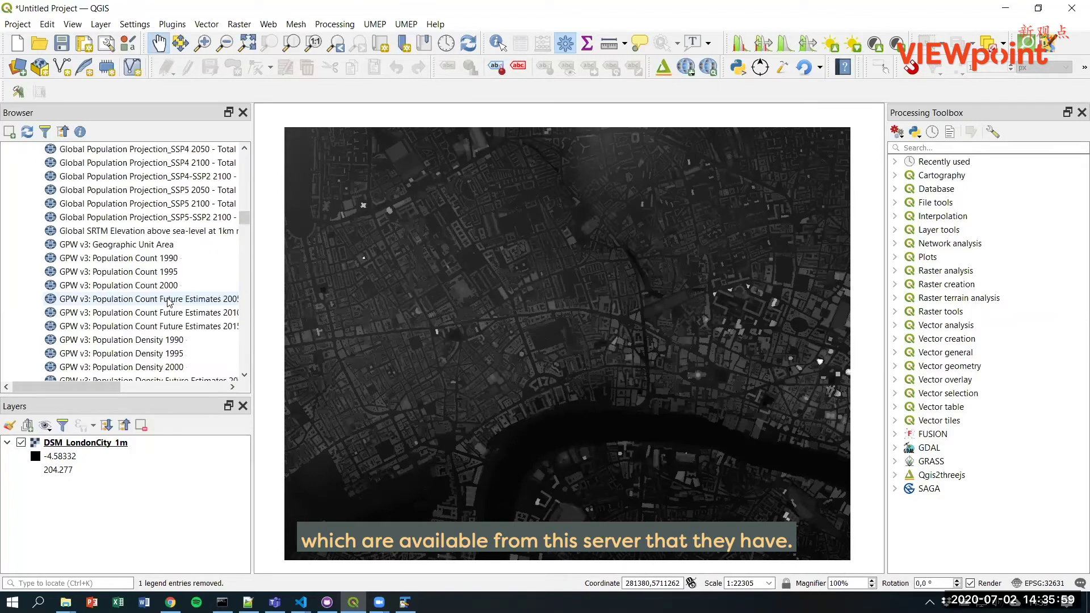
{"action": "scroll", "coordinate": [168, 302], "scroll_direction": "down", "scroll_amount": 2}
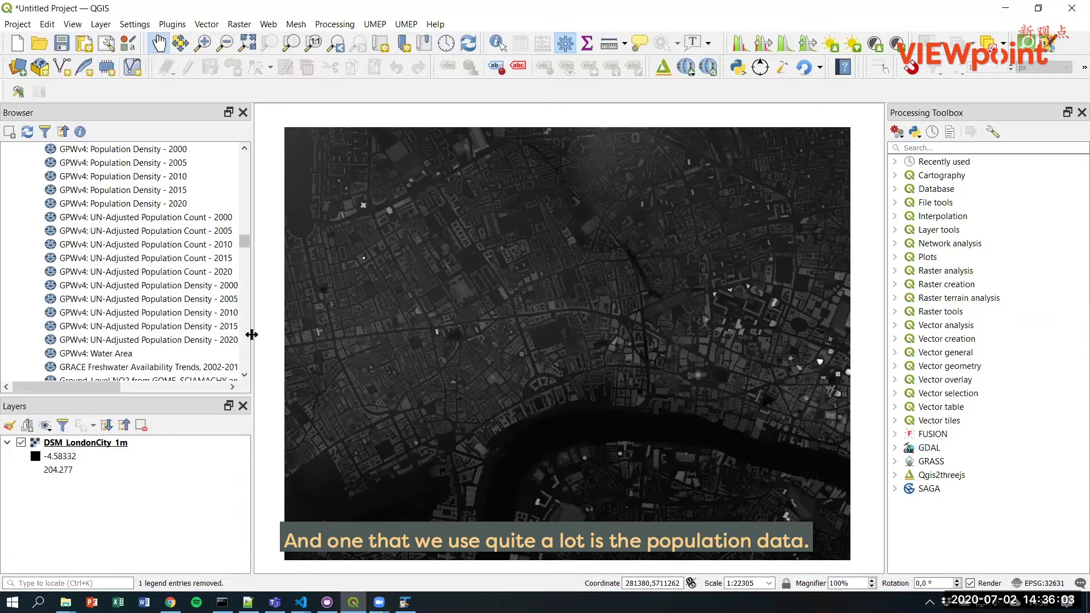
{"action": "left_click_drag", "start_coordinate": [252, 339], "coordinate": [272, 339]}
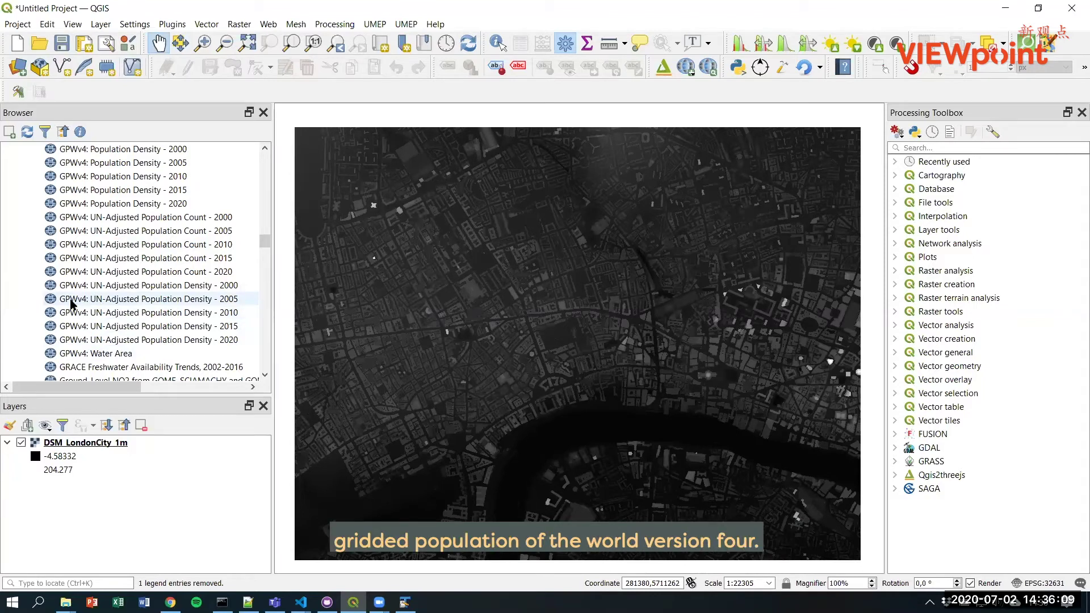
{"action": "left_click", "coordinate": [123, 288]}
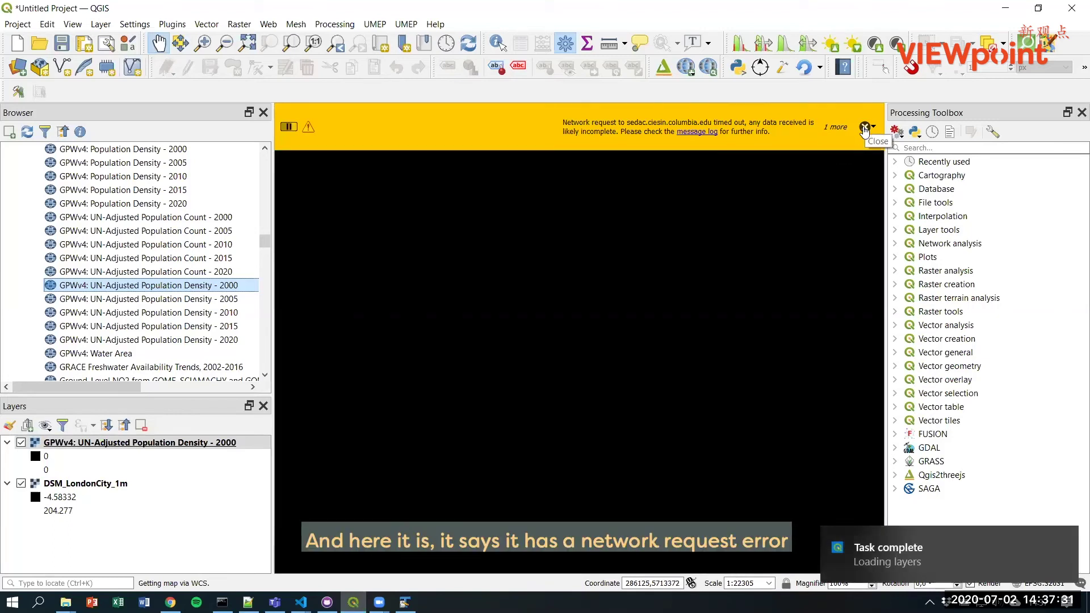
Close the SEDAC network timeout warning and check the density layer's source.
{"action": "left_click", "coordinate": [864, 129]}
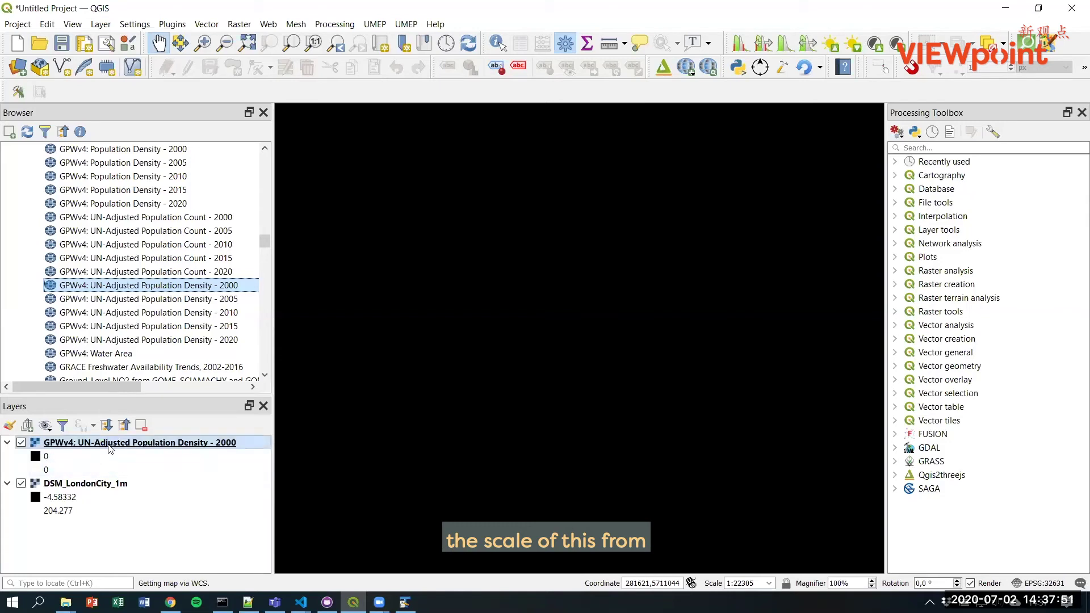
{"action": "mouse_move", "coordinate": [110, 450]}
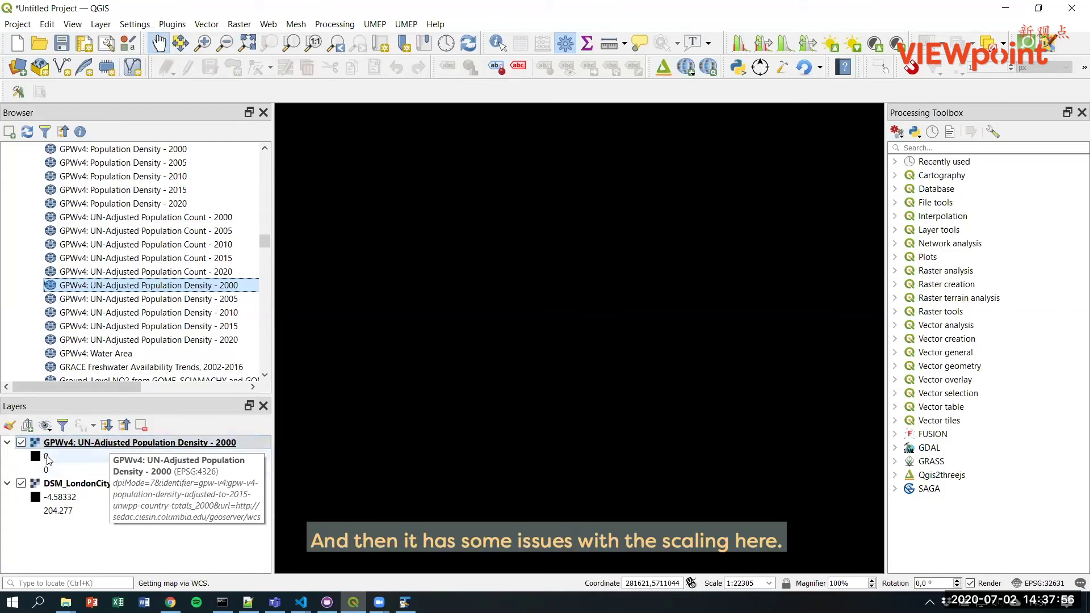
Set the density layer export to overwrite Desktop\gpw4_2000.tif, limited to the map canvas extent.
{"action": "right_click", "coordinate": [83, 445]}
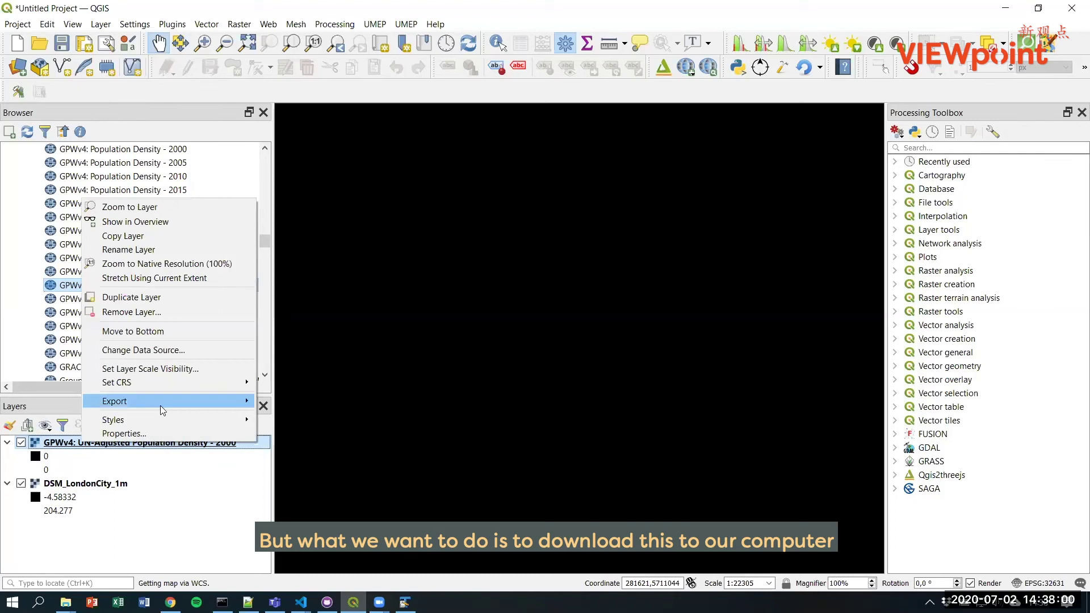
{"action": "mouse_move", "coordinate": [160, 404]}
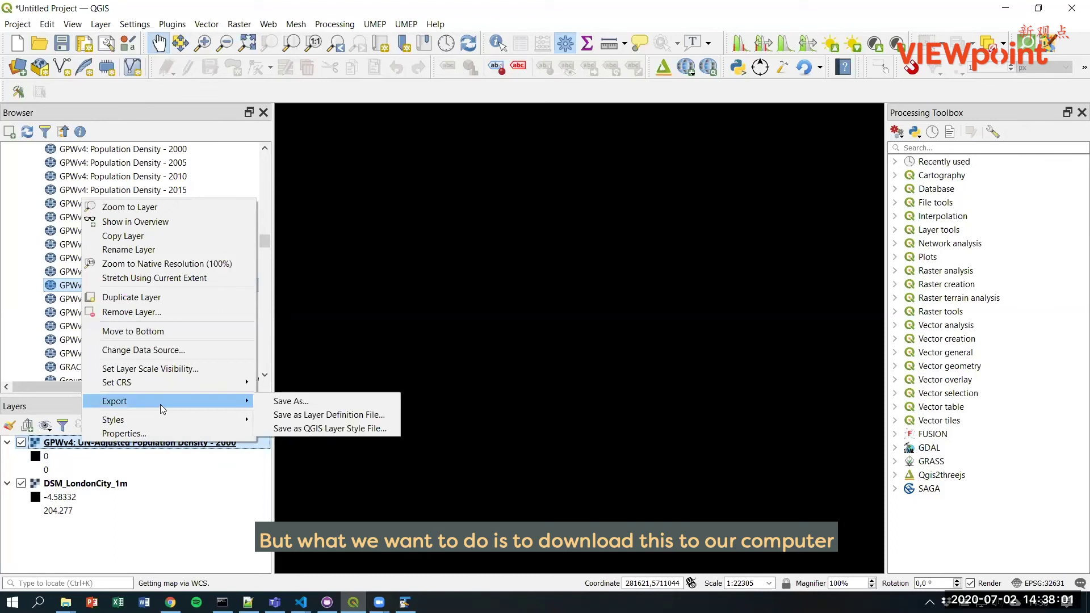
{"action": "left_click", "coordinate": [305, 403]}
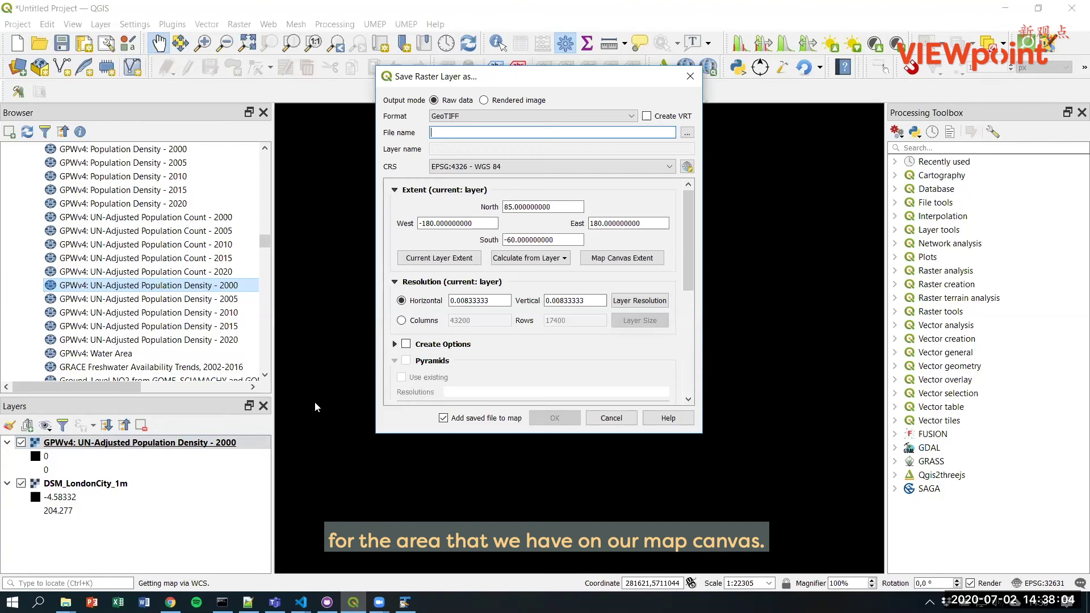
{"action": "left_click", "coordinate": [687, 134]}
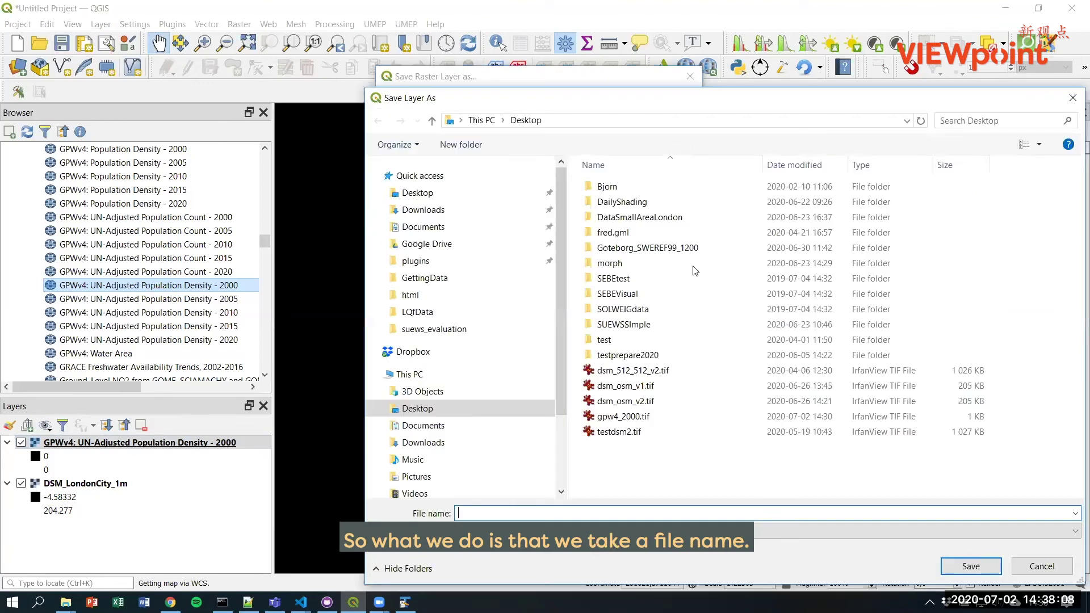
{"action": "left_click", "coordinate": [623, 416]}
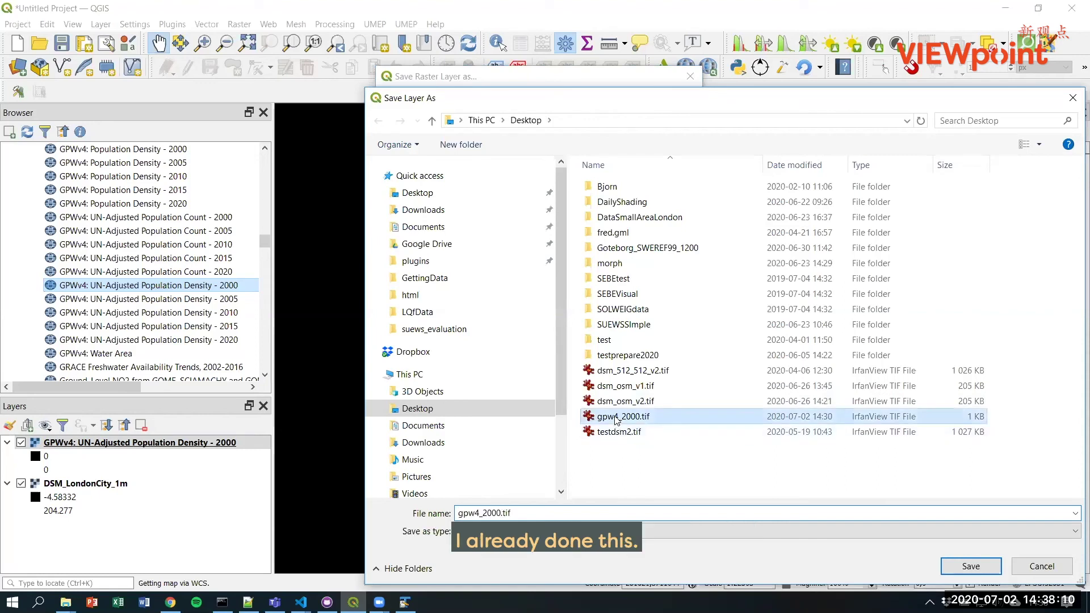
{"action": "left_click", "coordinate": [970, 566]}
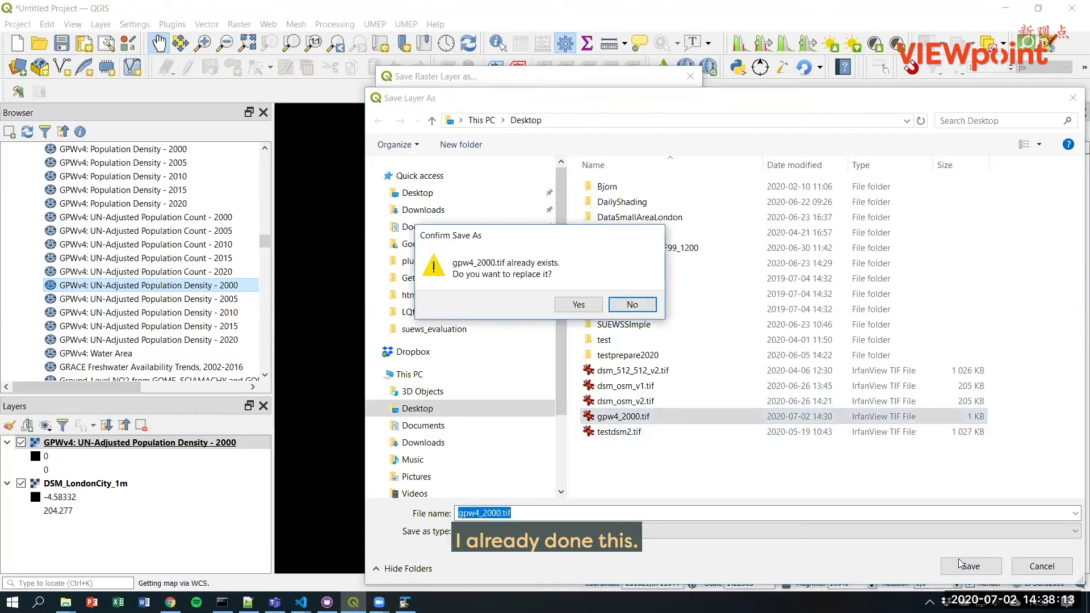
{"action": "left_click", "coordinate": [578, 304]}
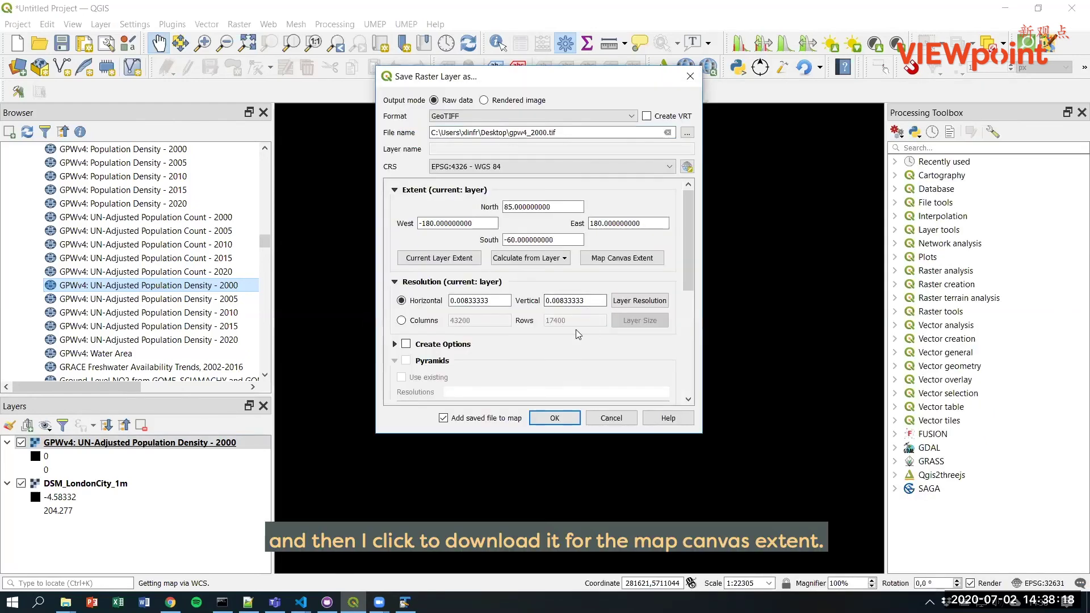
{"action": "left_click", "coordinate": [616, 261]}
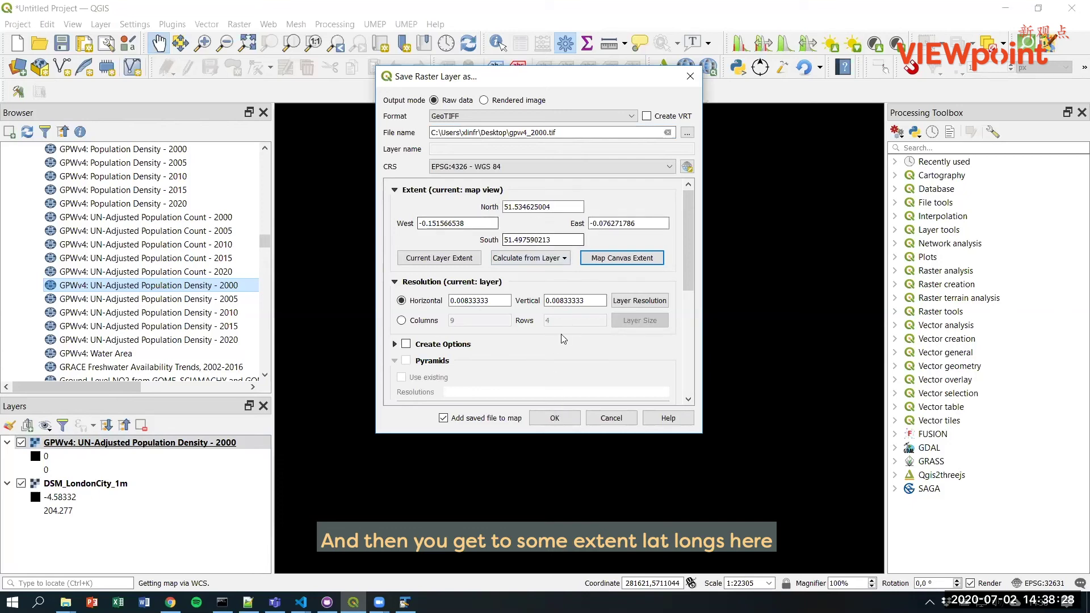
Export gpw4_2000.tif and load it as a layer with values 371.346 to 15510.8.
{"action": "left_click", "coordinate": [556, 420]}
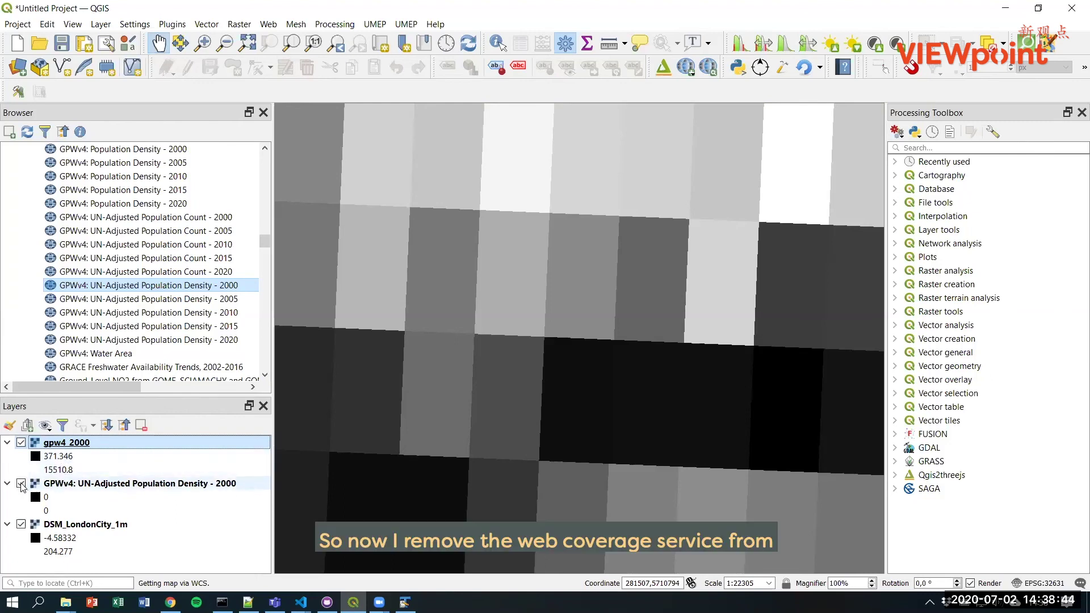
Remove the online GPWv4 WCS layer and recentre the map on the gpw4_2000 raster.
{"action": "right_click", "coordinate": [98, 485]}
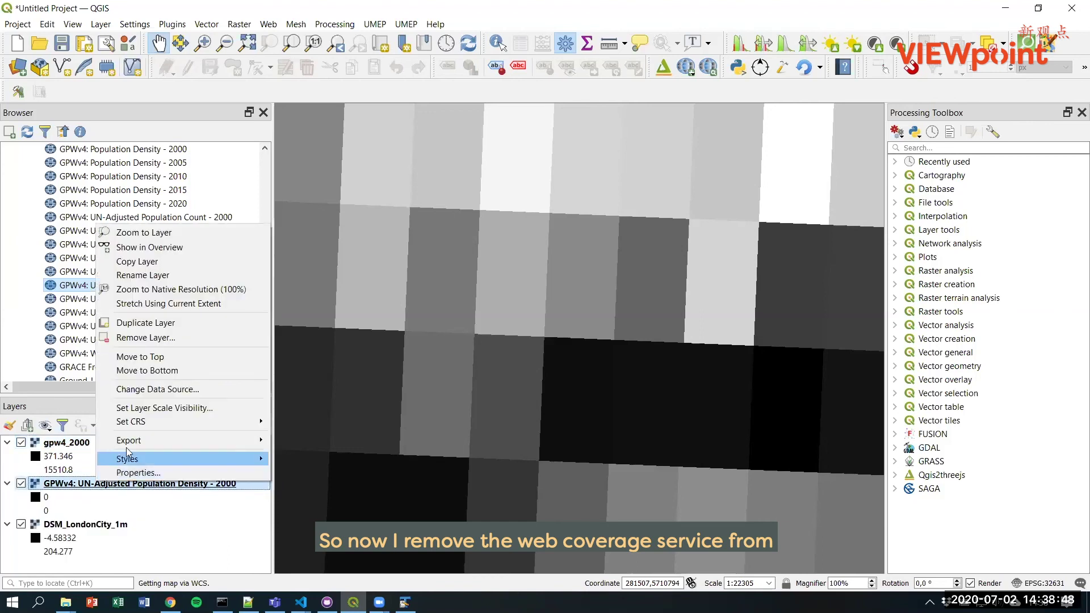
{"action": "left_click", "coordinate": [148, 337]}
{"action": "left_click", "coordinate": [517, 318]}
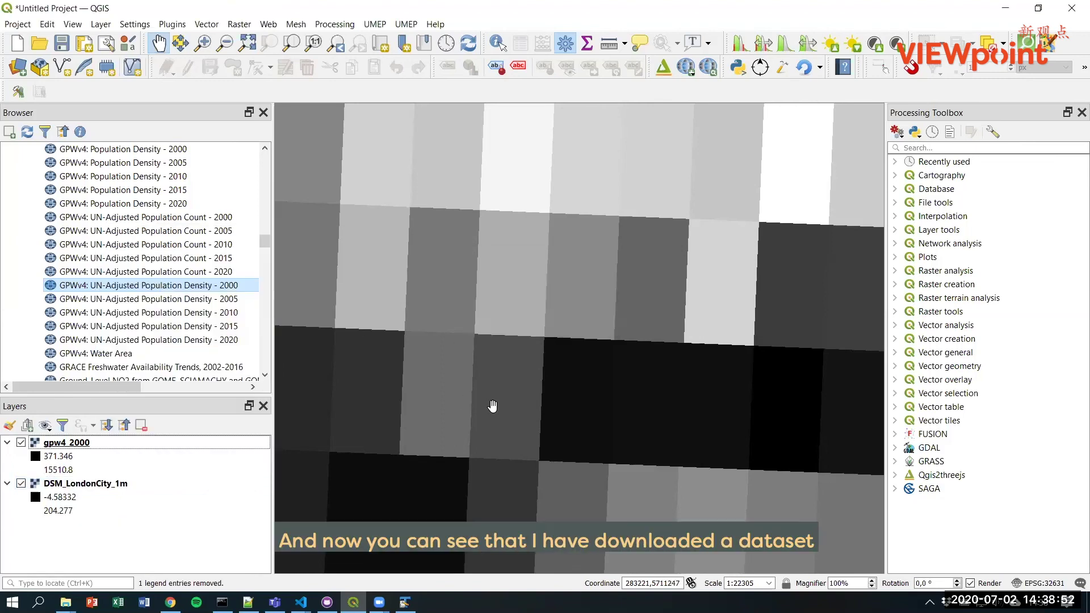
{"action": "scroll", "coordinate": [492, 405], "scroll_direction": "down", "scroll_amount": 1}
{"action": "scroll", "coordinate": [562, 401], "scroll_direction": "up", "scroll_amount": 1}
{"action": "scroll", "coordinate": [560, 400], "scroll_direction": "down", "scroll_amount": 1}
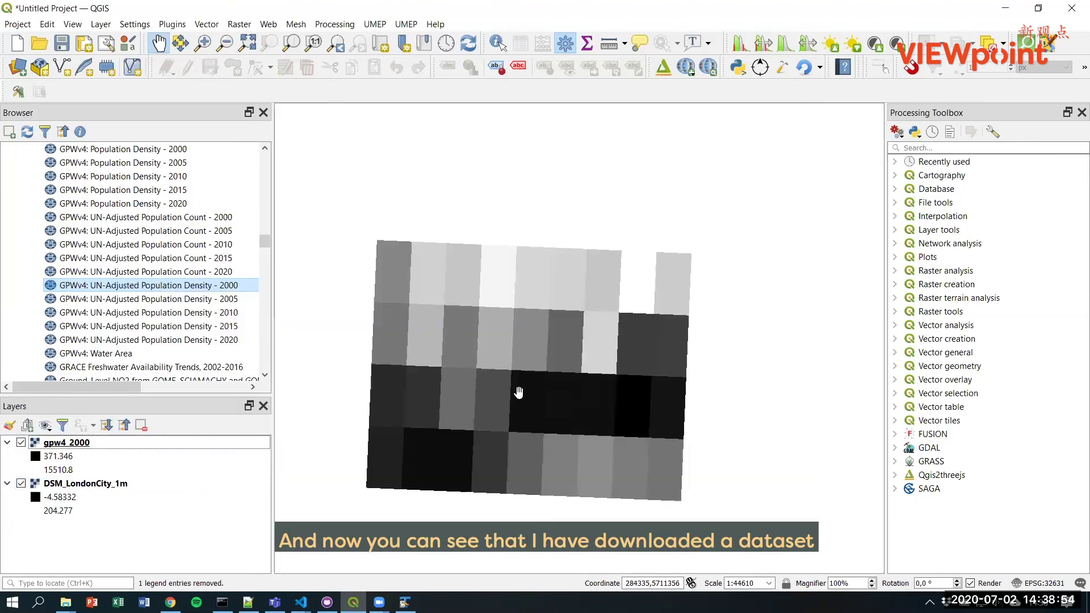
{"action": "left_click_drag", "start_coordinate": [505, 392], "coordinate": [531, 375]}
{"action": "scroll", "coordinate": [553, 377], "scroll_direction": "up", "scroll_amount": 1}
{"action": "scroll", "coordinate": [554, 377], "scroll_direction": "down", "scroll_amount": 1}
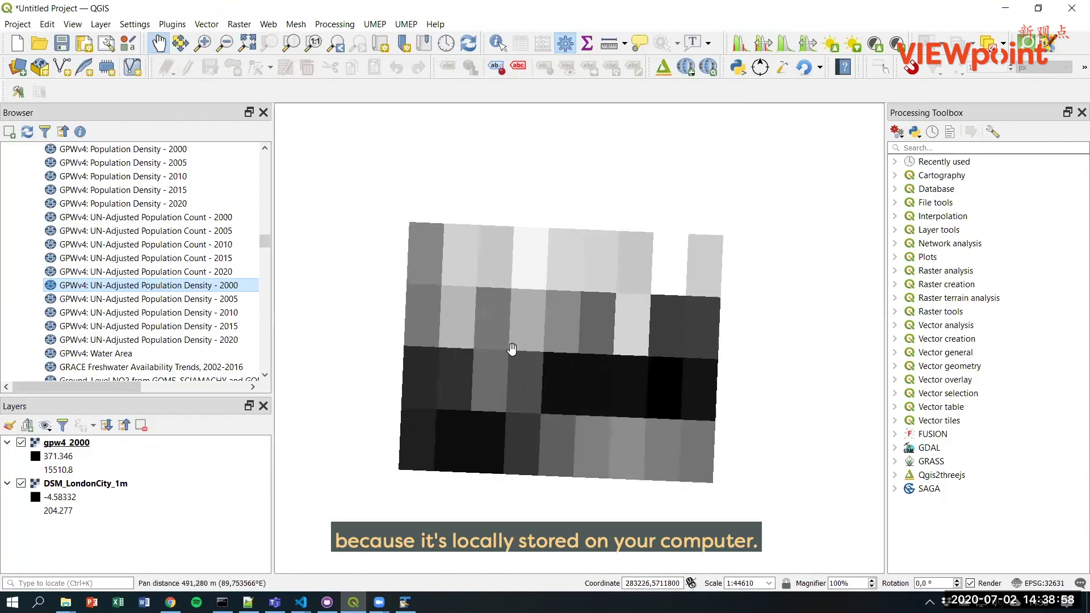